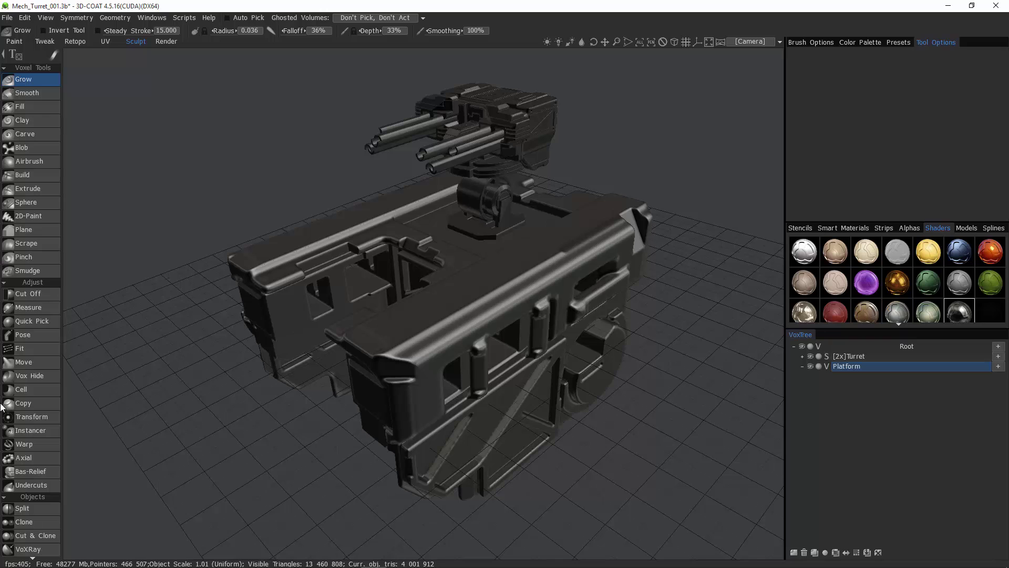
- Activate the VoxRay tool for the Platform volume and toggle its slice display off and back on
scroll(46, 168, "down", 8)
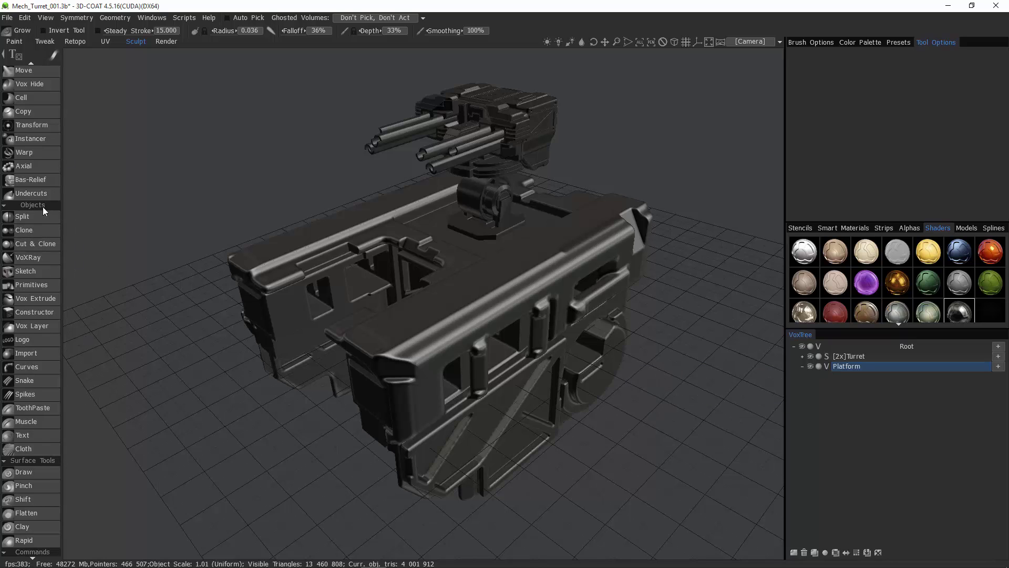
left_click(35, 258)
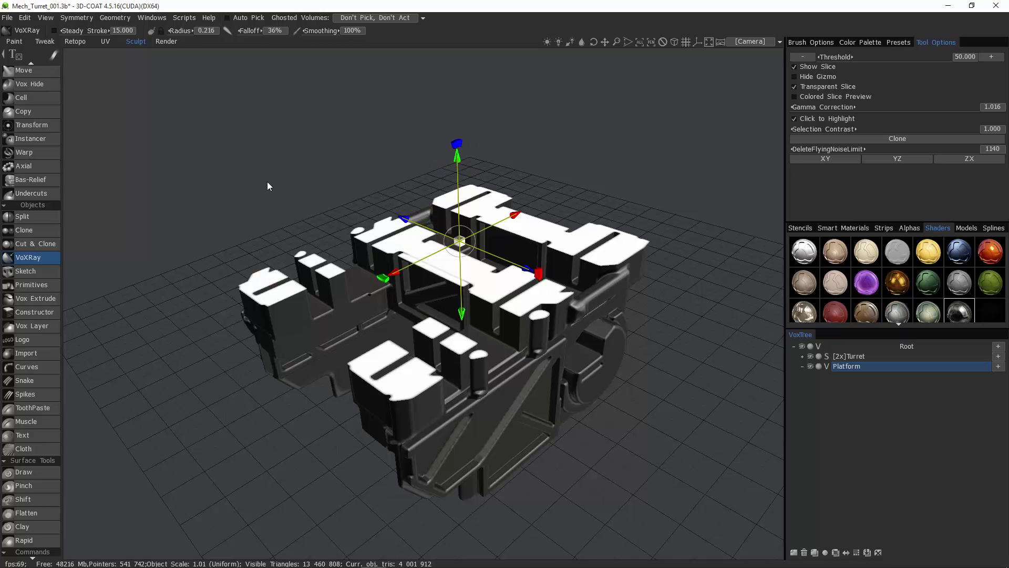
left_click(795, 68)
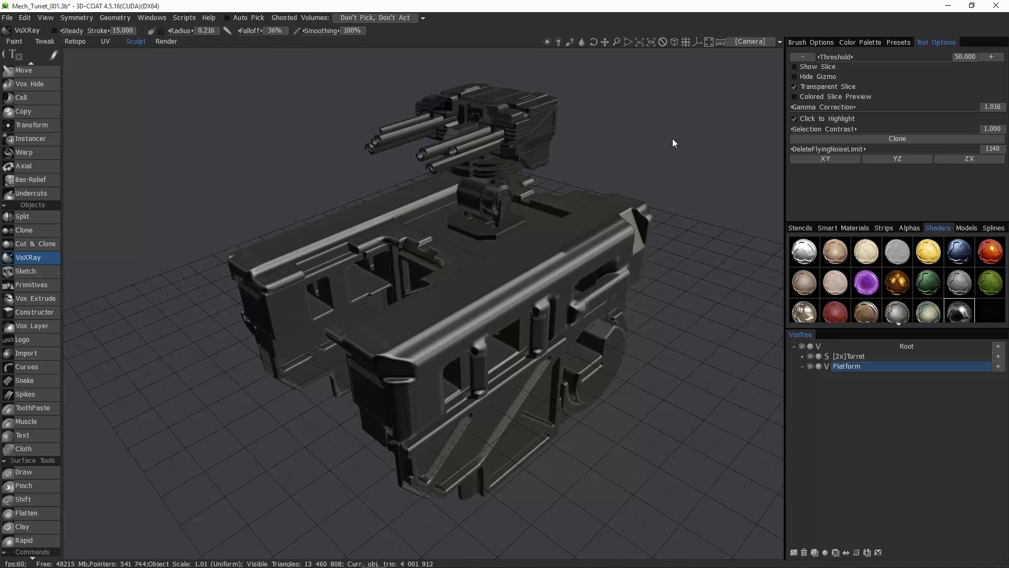
left_click(795, 68)
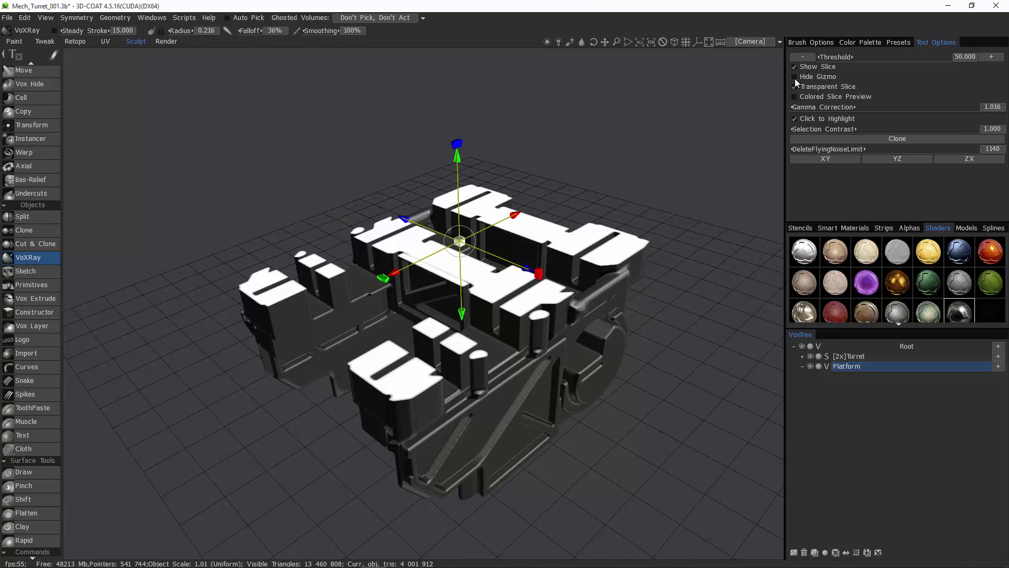
- Toggle the VoxRay gizmo's visibility and examine the horizontal slice through the Platform from several angles
left_click(794, 77)
scroll(665, 172, "down", 3)
left_click_drag(665, 173, 778, 90)
left_click(795, 76)
left_click_drag(689, 247, 541, 339)
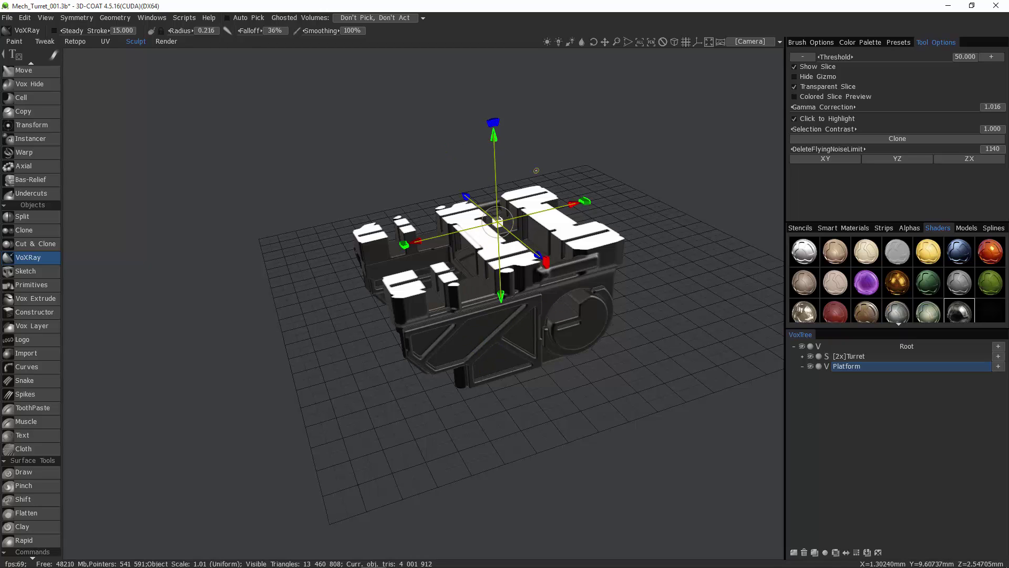
mouse_move(564, 375)
left_mouse_down()
mouse_move(560, 390)
mouse_move(568, 384)
left_mouse_up()
right_click_drag(567, 383, 574, 398)
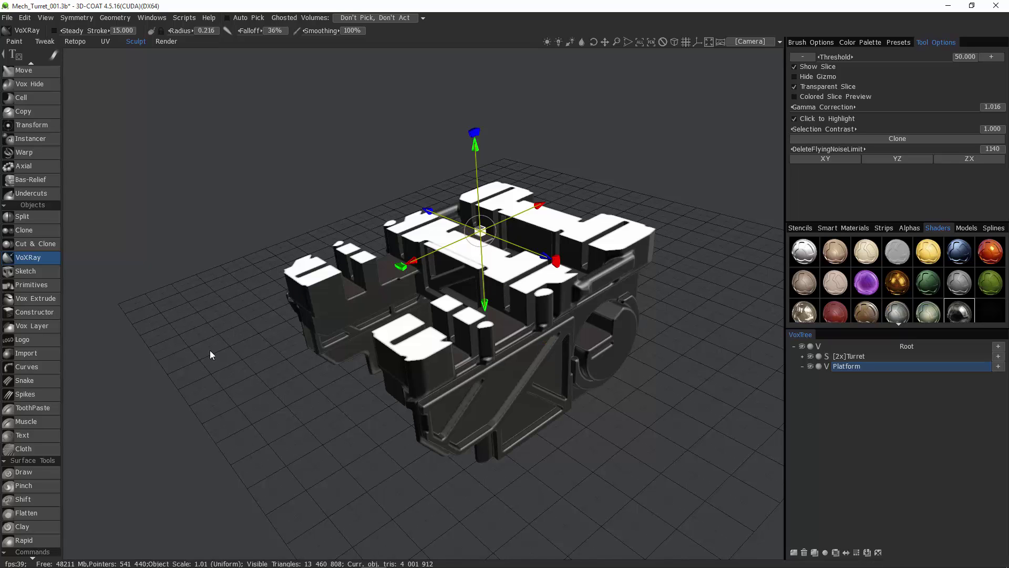
mouse_move(157, 296)
left_mouse_down()
mouse_move(212, 338)
mouse_move(249, 324)
mouse_move(232, 287)
left_mouse_up()
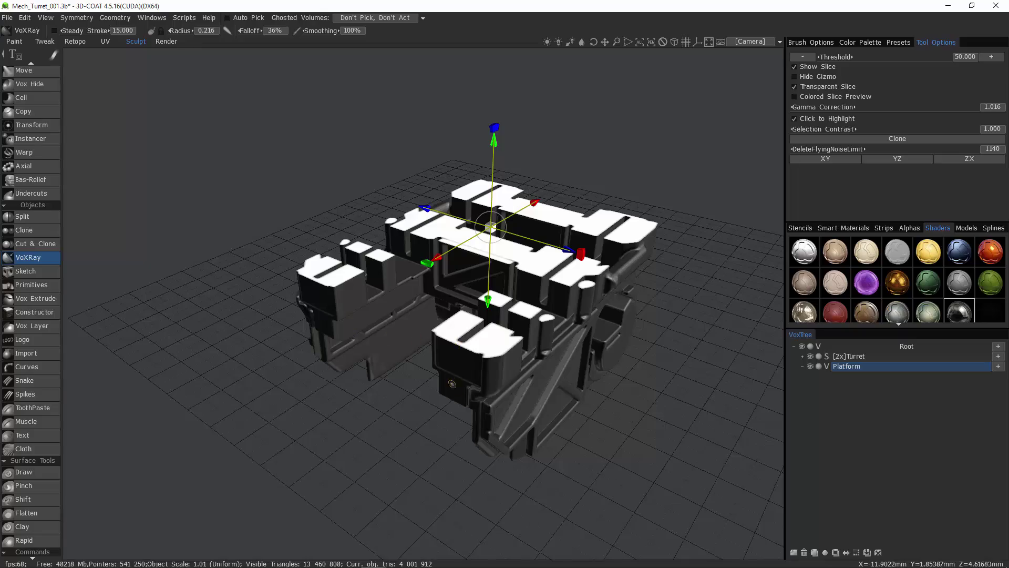
left_click_drag(456, 388, 431, 335, "alt")
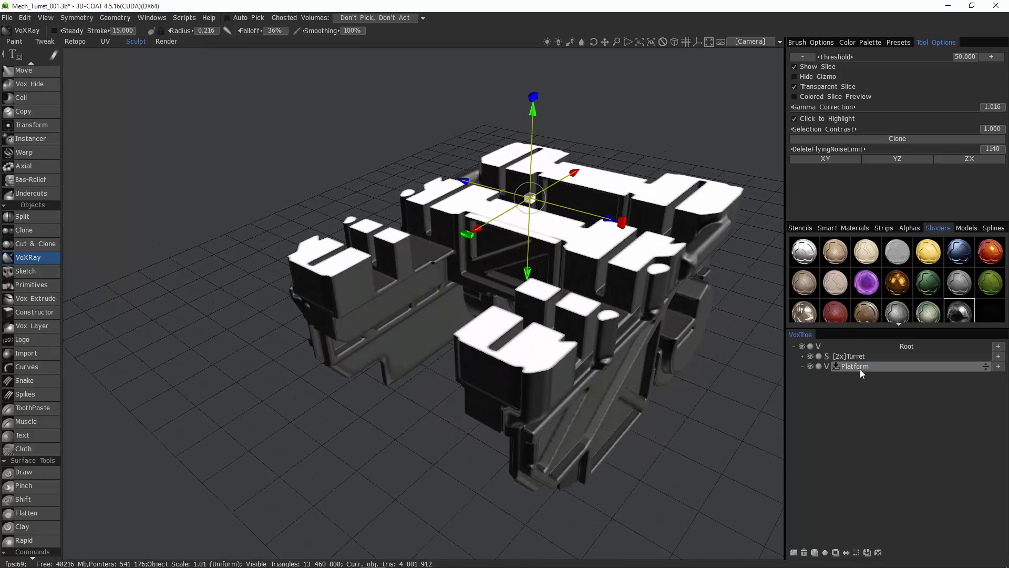
- Try extracting a voxel-based shell mesh from the Platform with a wall thickness of 0.144
right_click(860, 368)
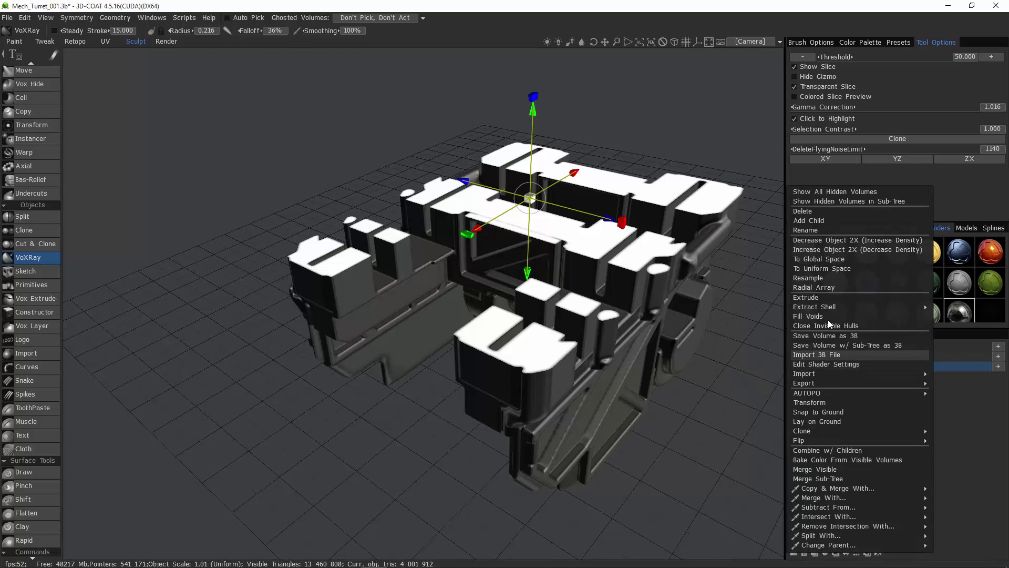
mouse_move(831, 307)
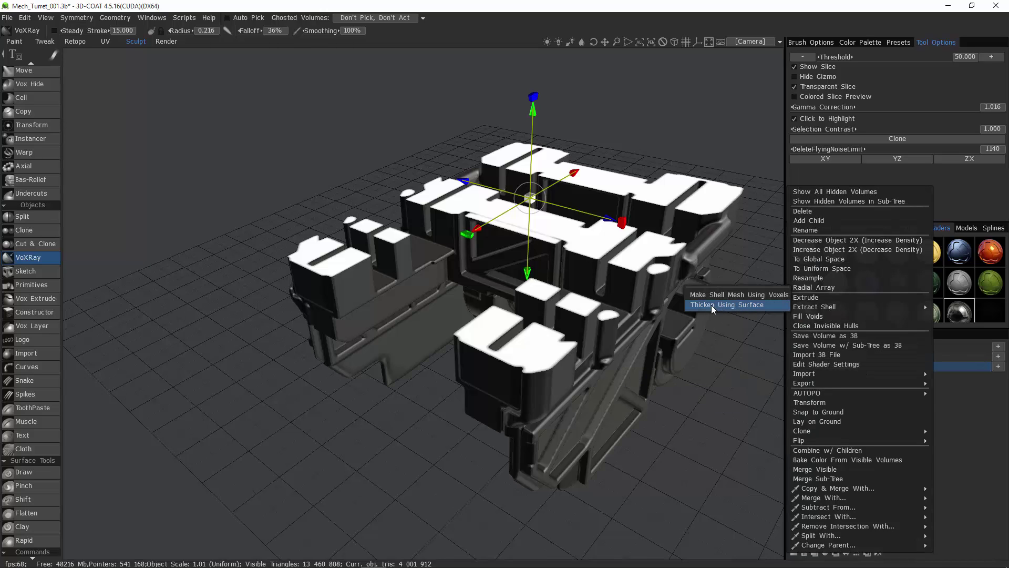
left_click(738, 295)
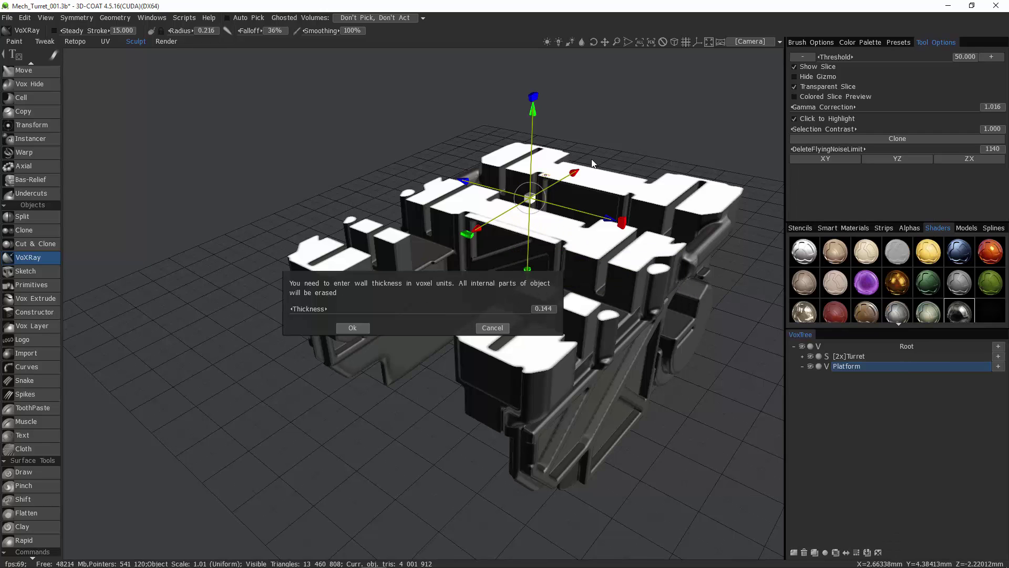
left_click(356, 328)
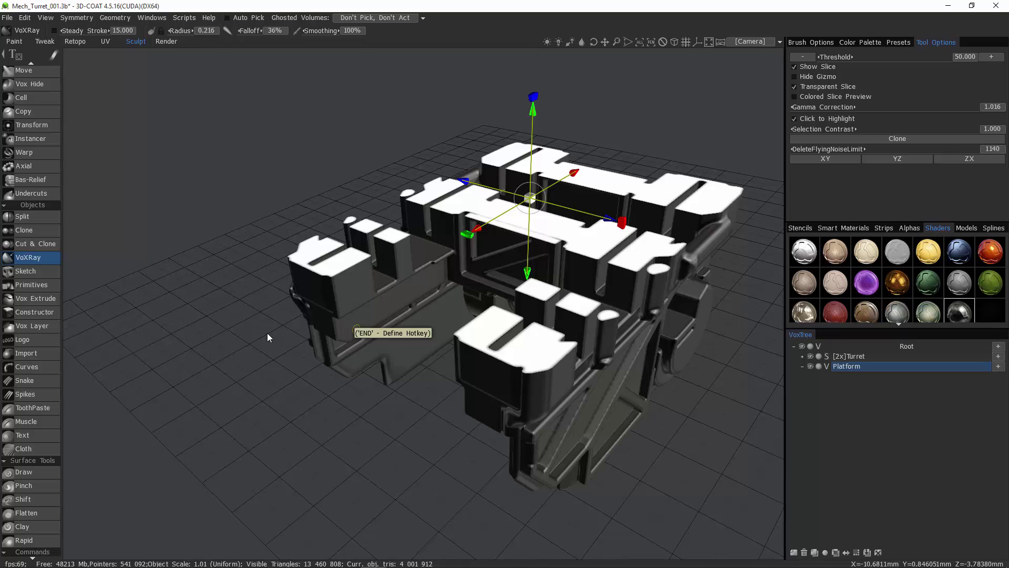
left_click_drag(552, 131, 630, 281)
middle_click_drag(629, 280, 357, 289)
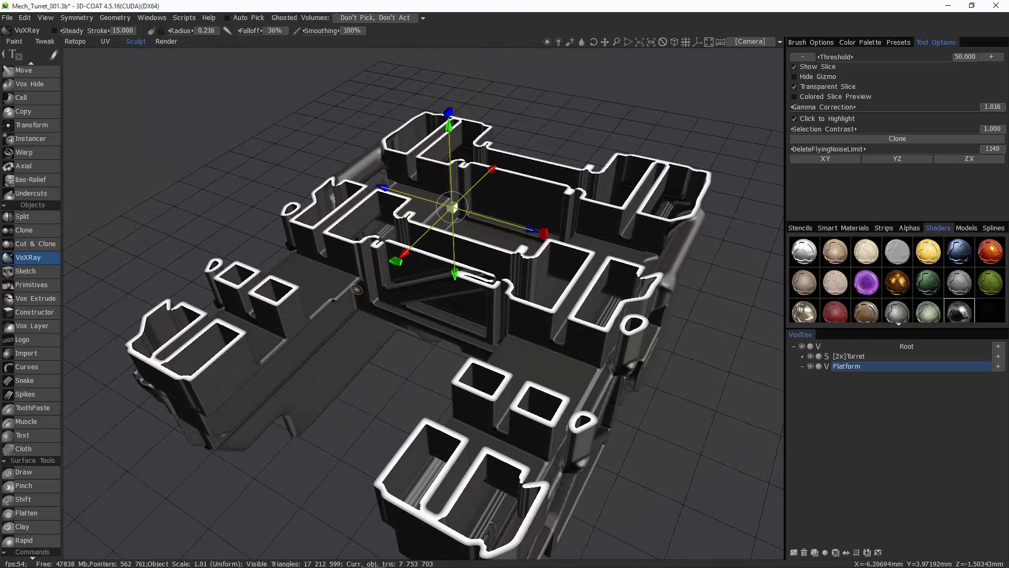
key("ctrl+z")
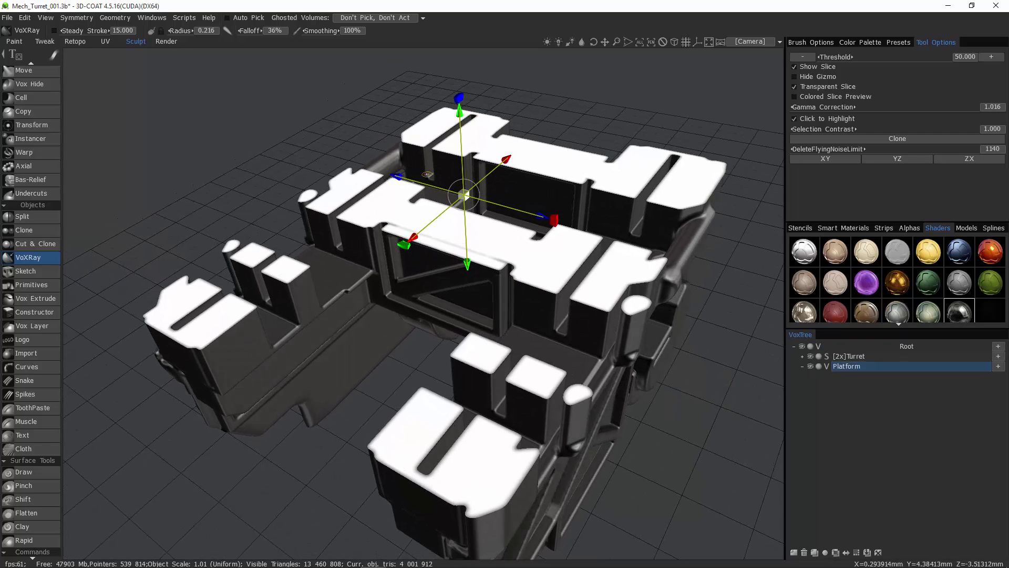
- Lower the slice slightly and extract a shell mesh using voxels from the Platform with a thickness of 0.2
left_click_drag(458, 111, 461, 121)
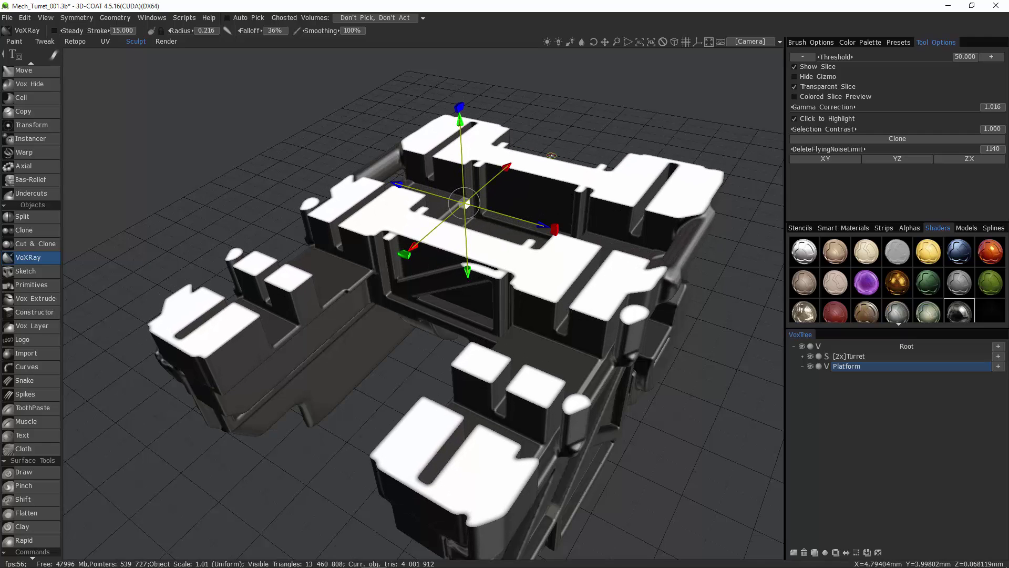
right_click(847, 365)
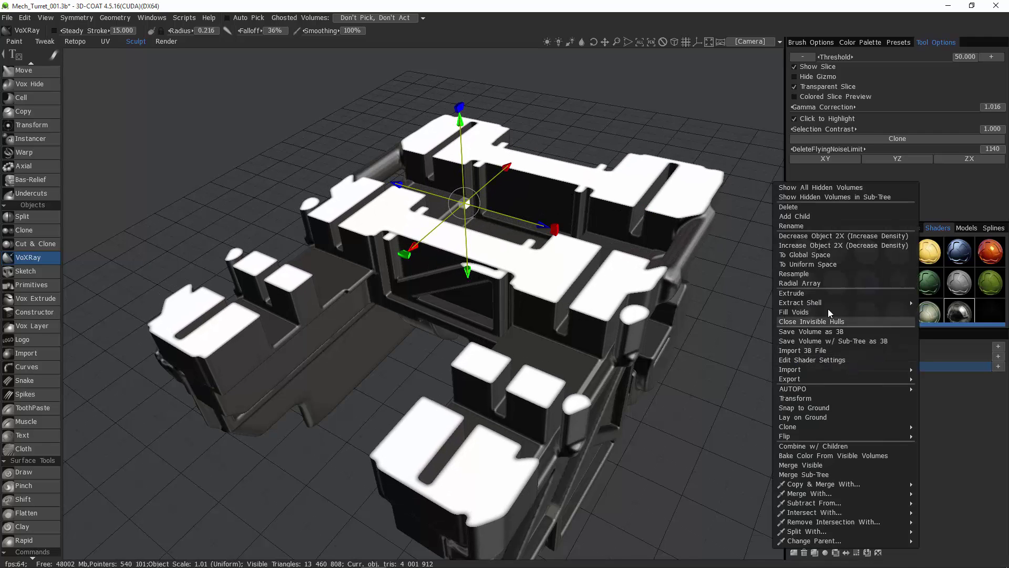
mouse_move(818, 302)
left_click(730, 292)
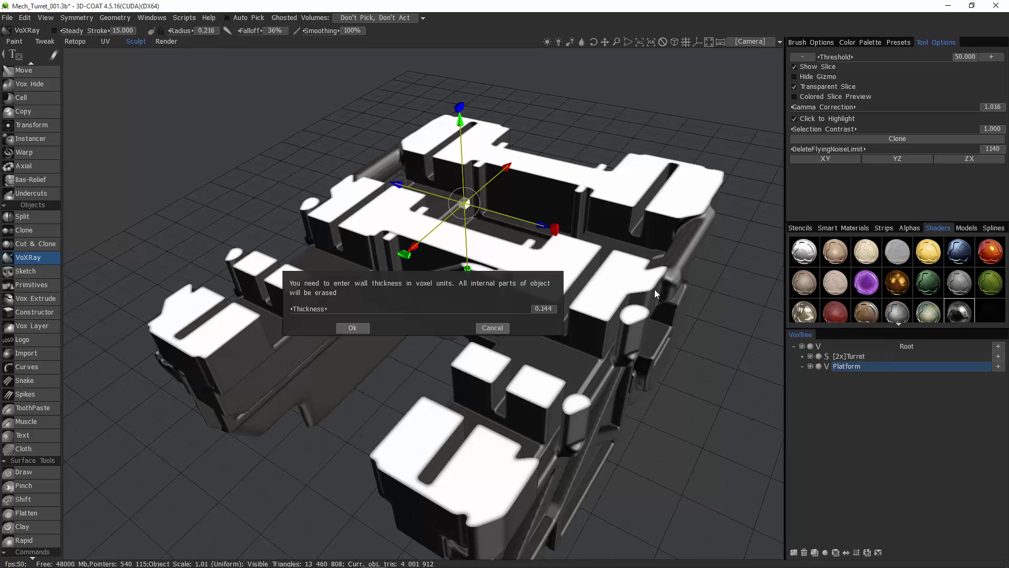
left_click(546, 309)
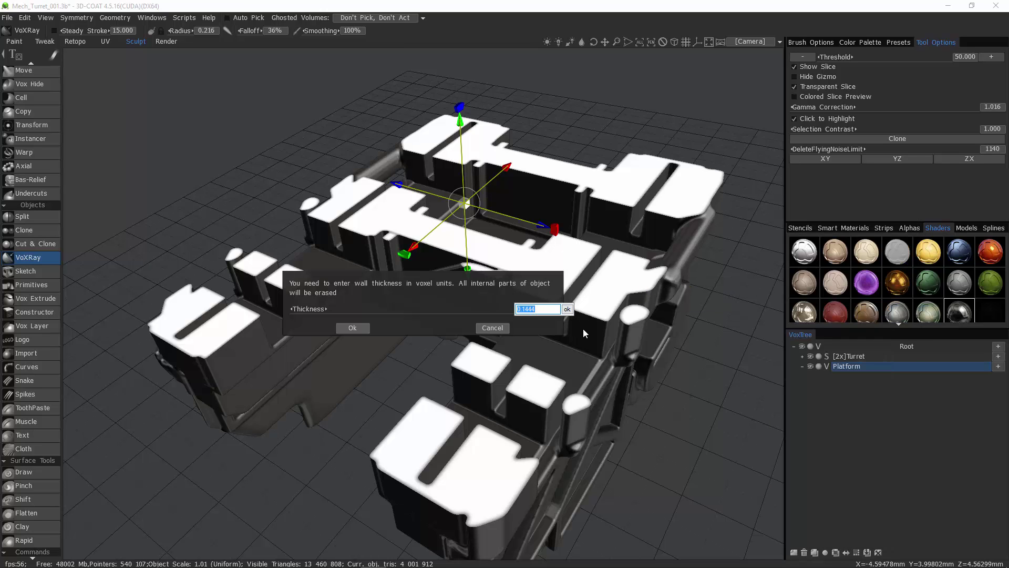
type(".2")
left_click(567, 311)
left_click(351, 327)
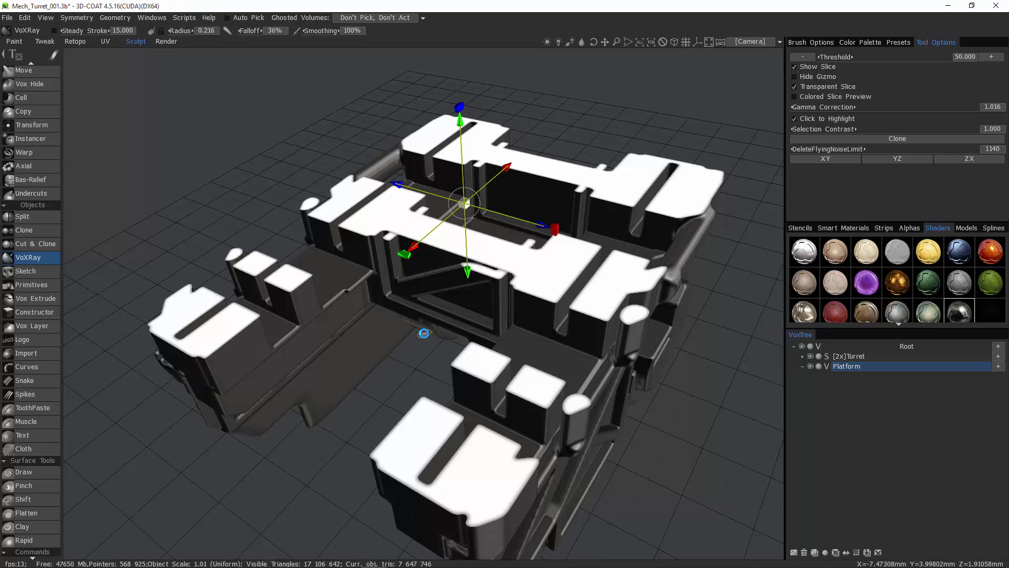
- Examine the hollowed Platform's walls, switching the VoxRay slice to the YZ plane
left_click_drag(425, 334, 453, 160)
left_click_drag(210, 270, 252, 215)
mouse_move(626, 190)
left_mouse_down()
mouse_move(585, 190)
mouse_move(616, 192)
left_mouse_up()
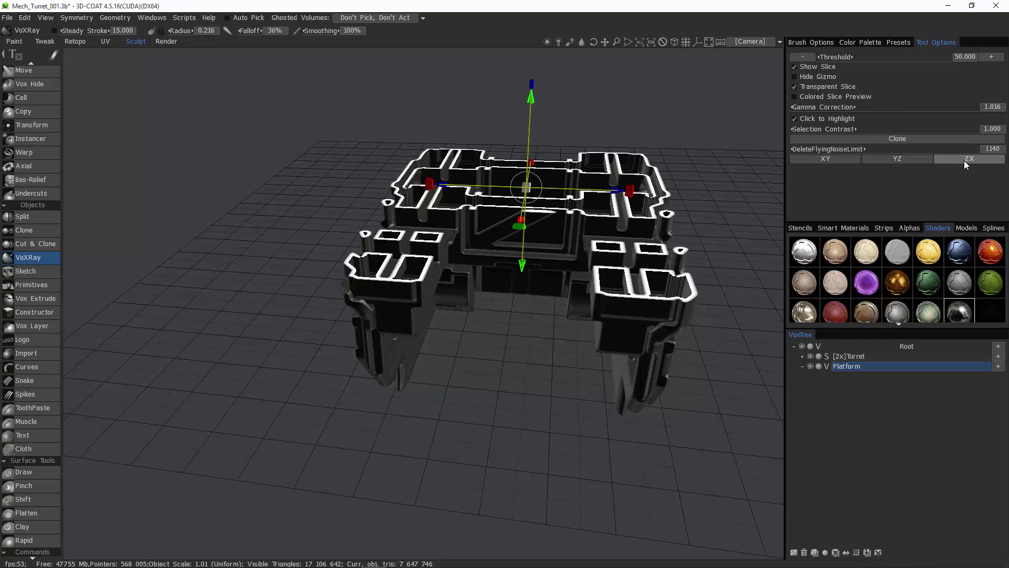
left_click(897, 158)
left_click_drag(473, 254, 457, 243, "alt")
middle_click_drag(457, 242, 452, 239)
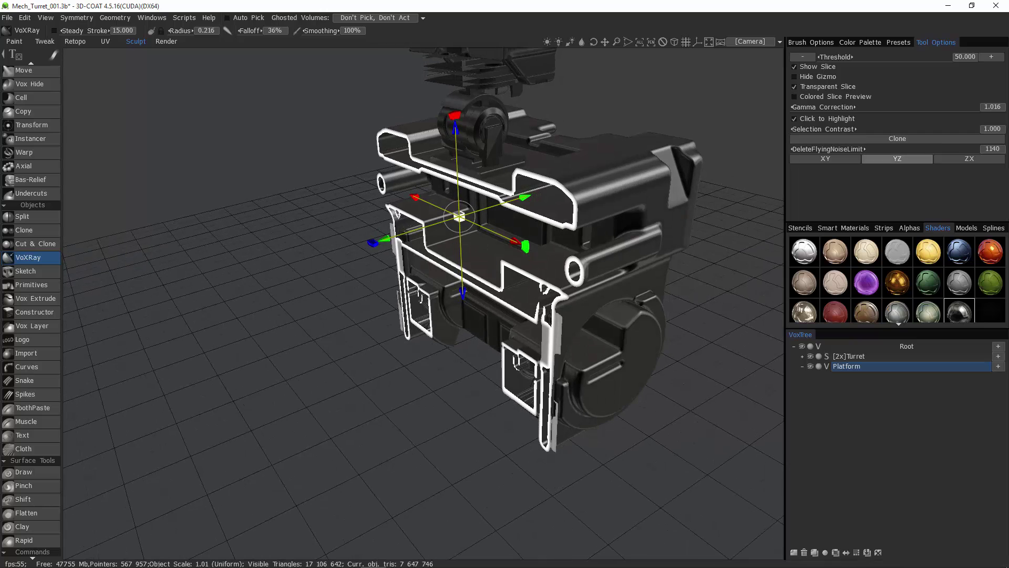
- Inspect the Platform's interior in the XY slice plane, and switch the slice to ZX
left_click(825, 159)
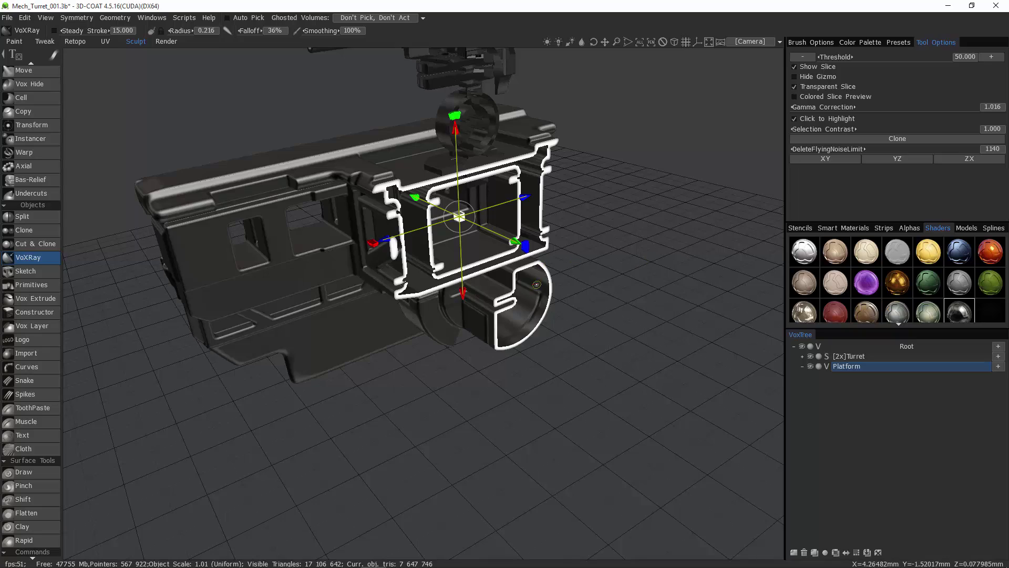
middle_click_drag(537, 289, 535, 445, "alt")
left_click_drag(535, 446, 508, 232, "alt")
middle_click_drag(507, 232, 525, 232, "alt")
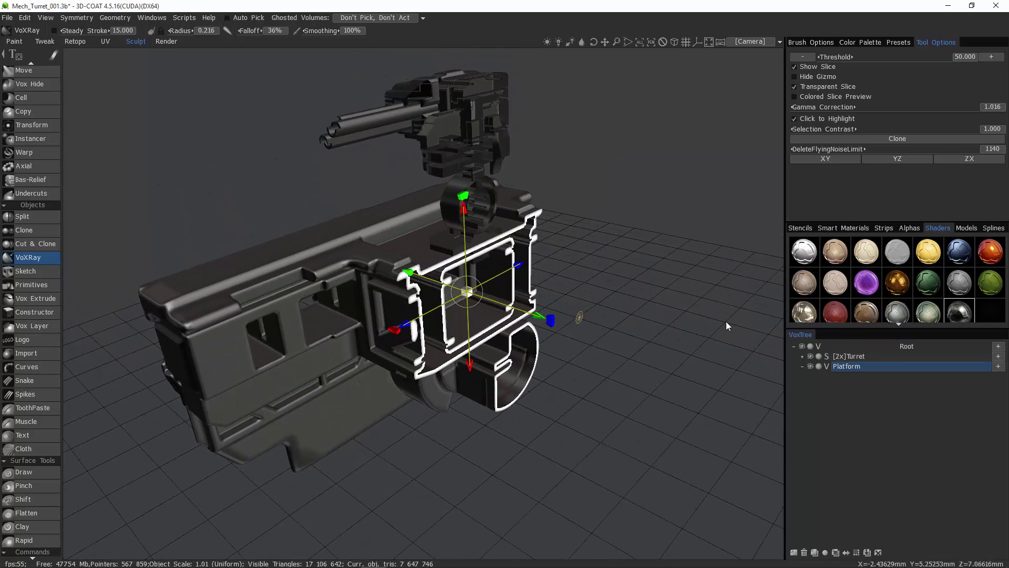
left_click(969, 159)
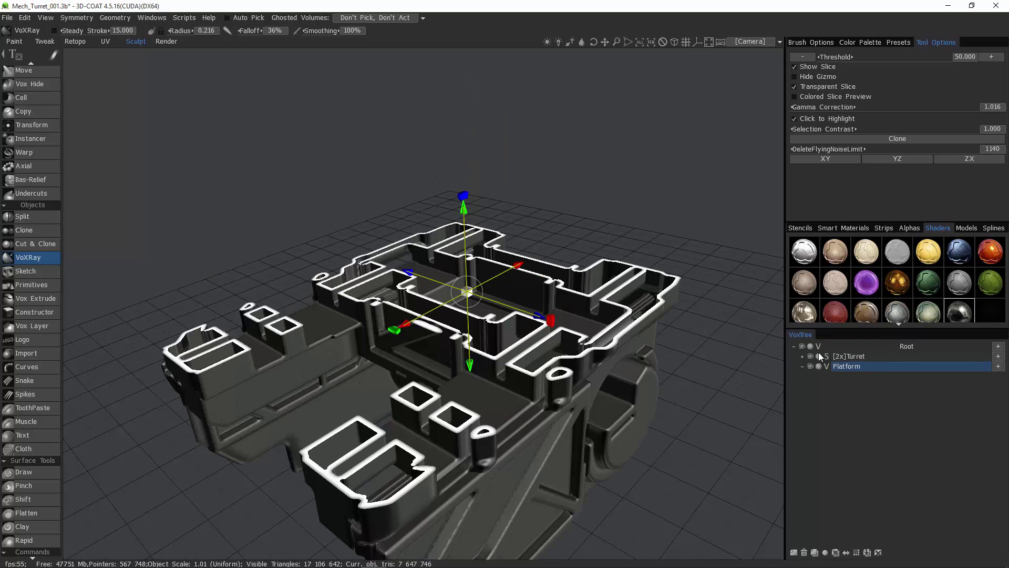
- Raise the ZX slice up through the turret and lower it back into the Platform
left_click_drag(462, 207, 505, 46)
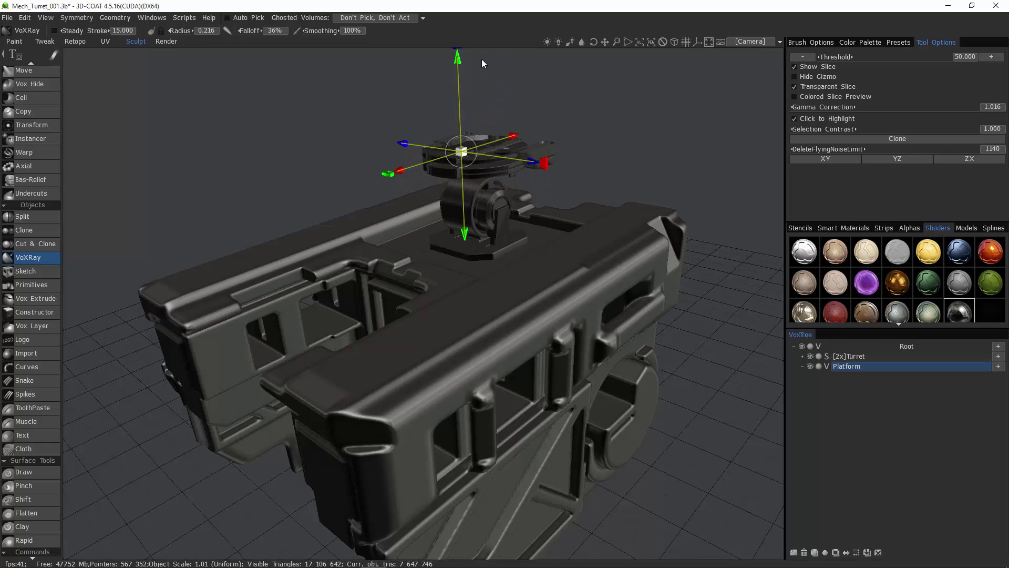
left_click_drag(479, 66, 528, 259)
middle_click_drag(457, 52, 453, 99)
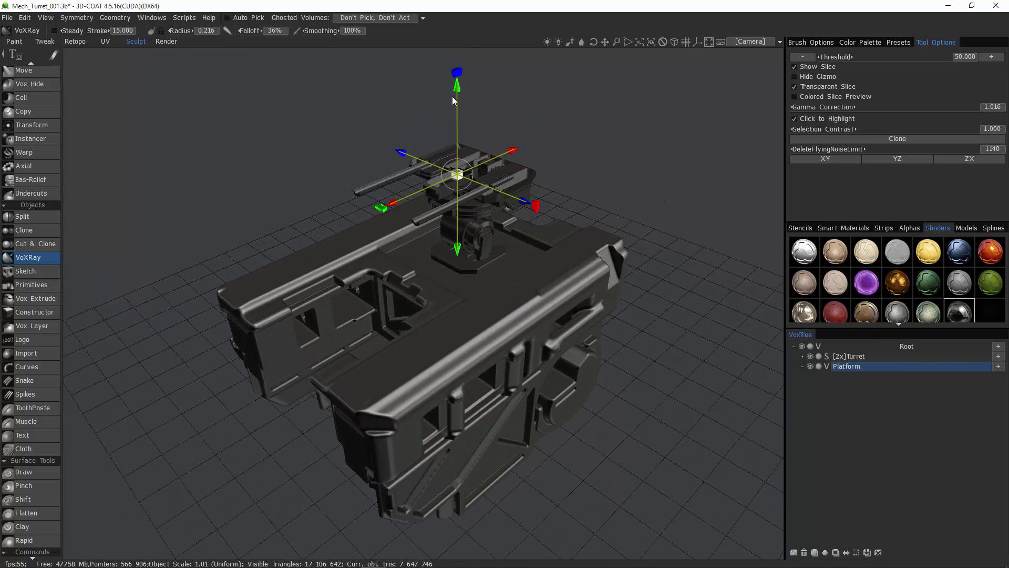
left_click_drag(457, 92, 513, 236)
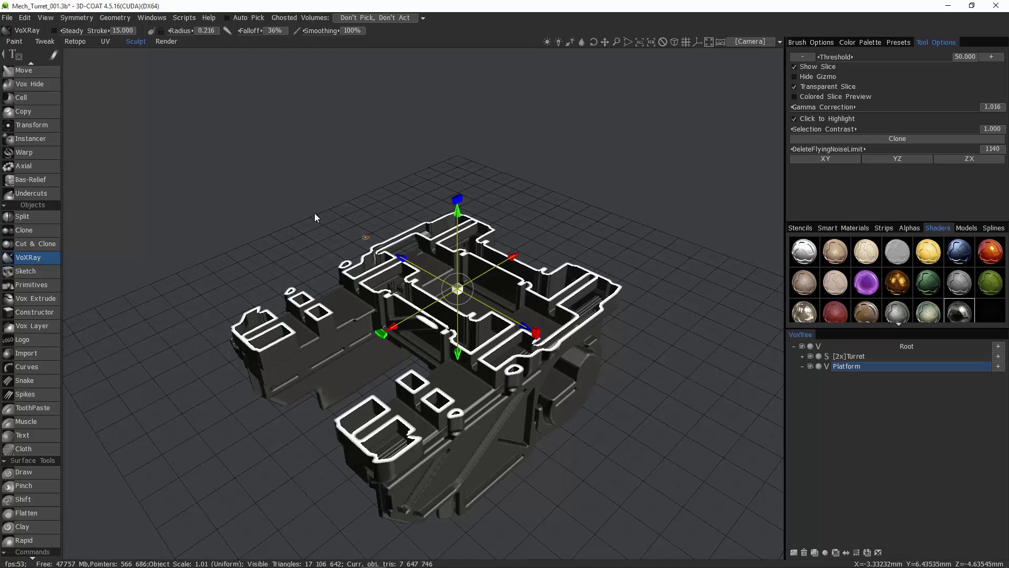
- Examine the sliced Platform's wall thickness from the front and from underneath
left_click_drag(308, 246, 318, 234)
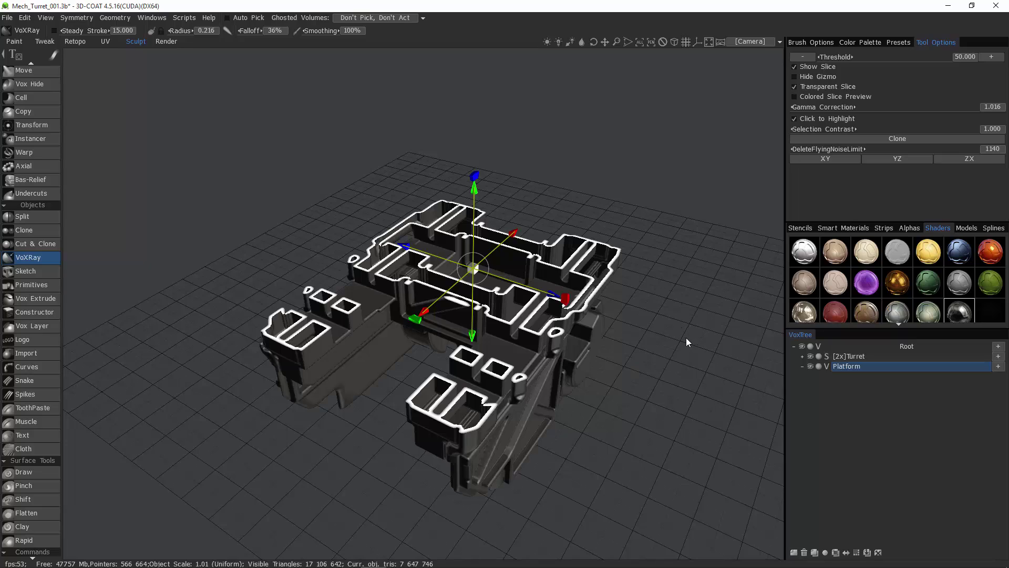
left_click_drag(662, 341, 670, 343)
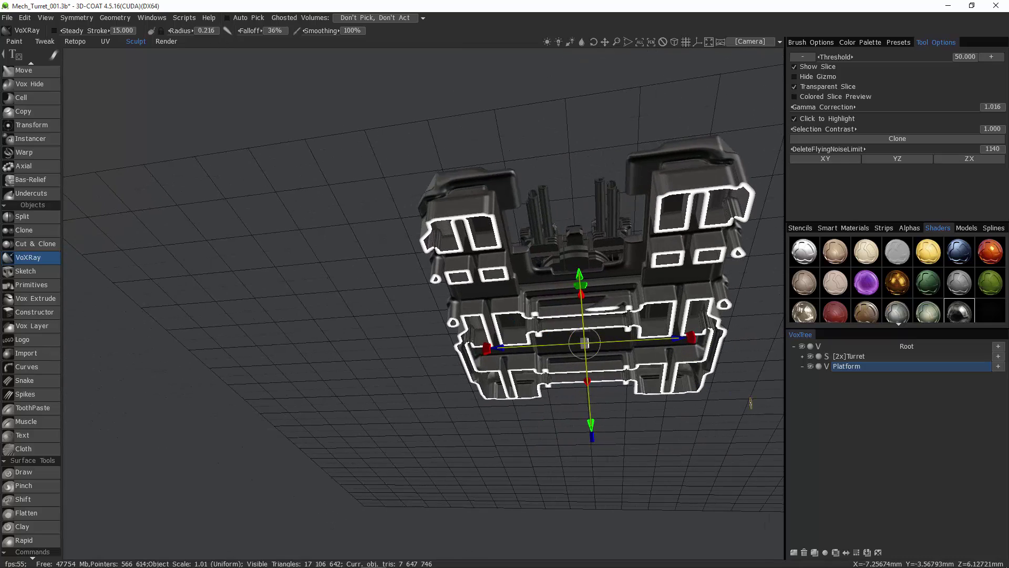
mouse_move(392, 361)
left_mouse_down()
mouse_move(432, 371)
mouse_move(473, 336)
mouse_move(521, 267)
left_mouse_up()
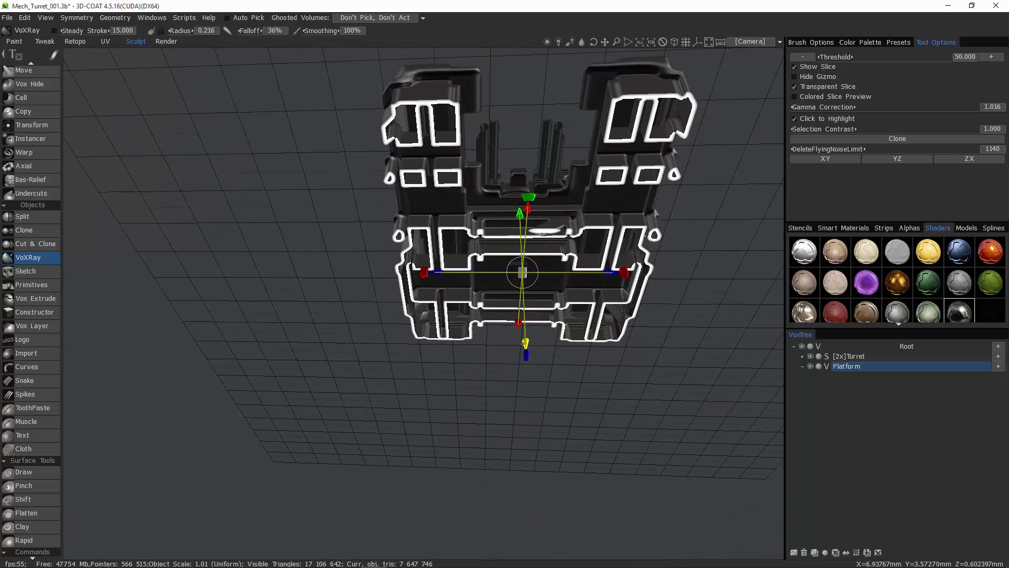
left_click_drag(335, 216, 420, 242)
- Switch the slice to YZ, shift it along the Platform, and check the cross-section's walls from both sides
left_click(885, 157)
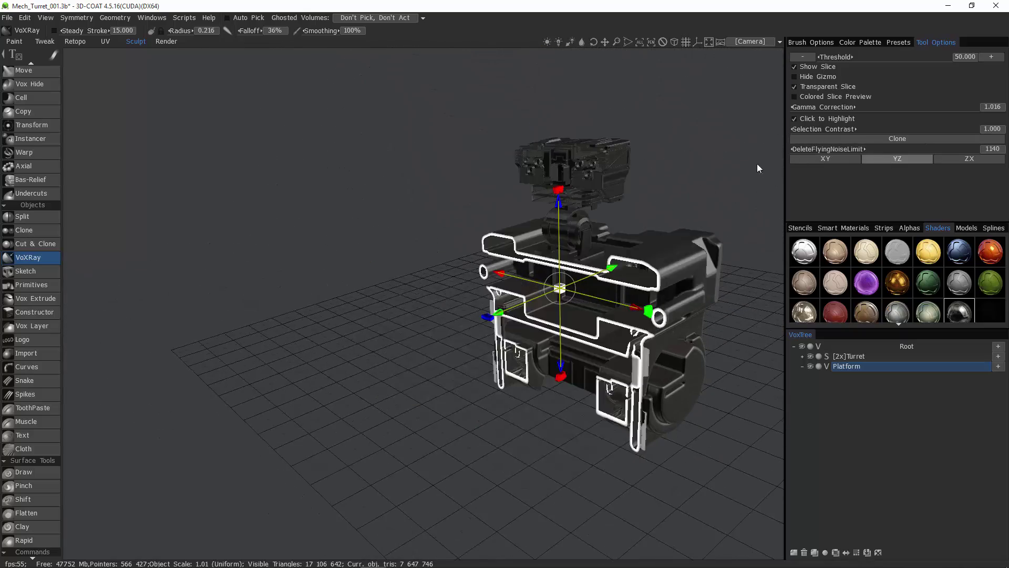
left_click_drag(311, 286, 379, 279)
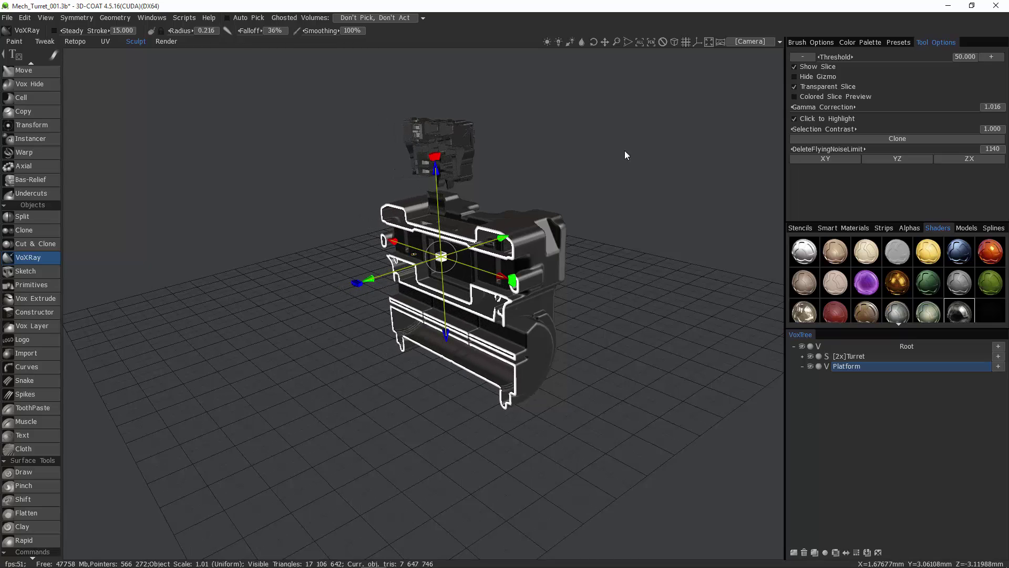
left_click_drag(622, 170, 809, 150)
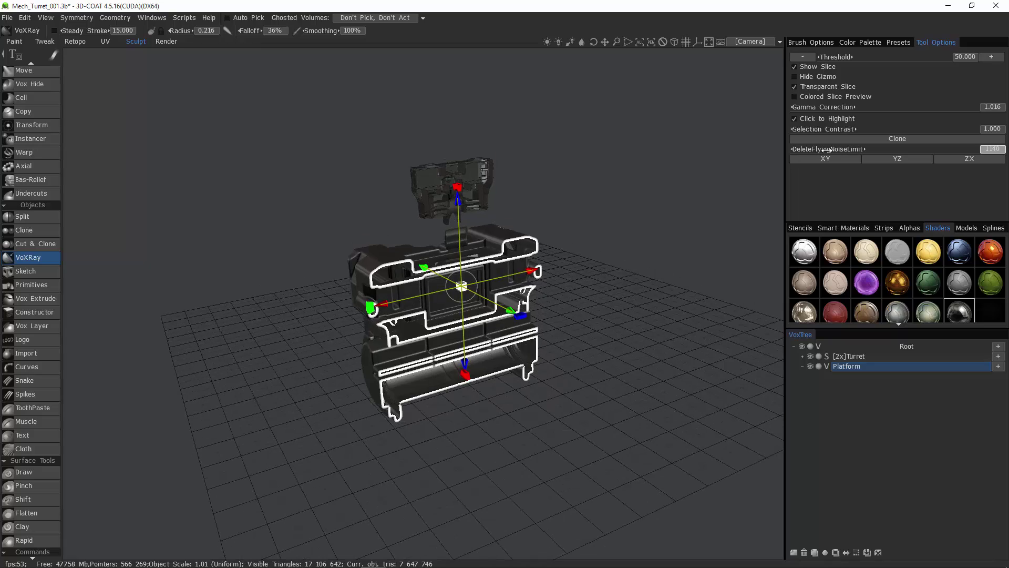
left_click_drag(547, 288, 573, 295)
scroll(382, 365, "up", 3)
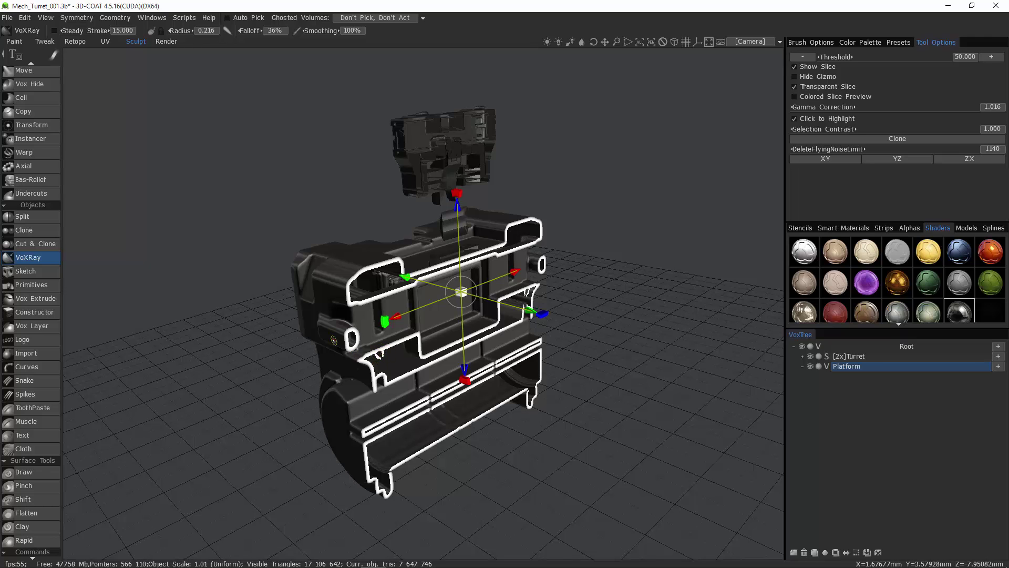
left_click_drag(479, 221, 577, 220)
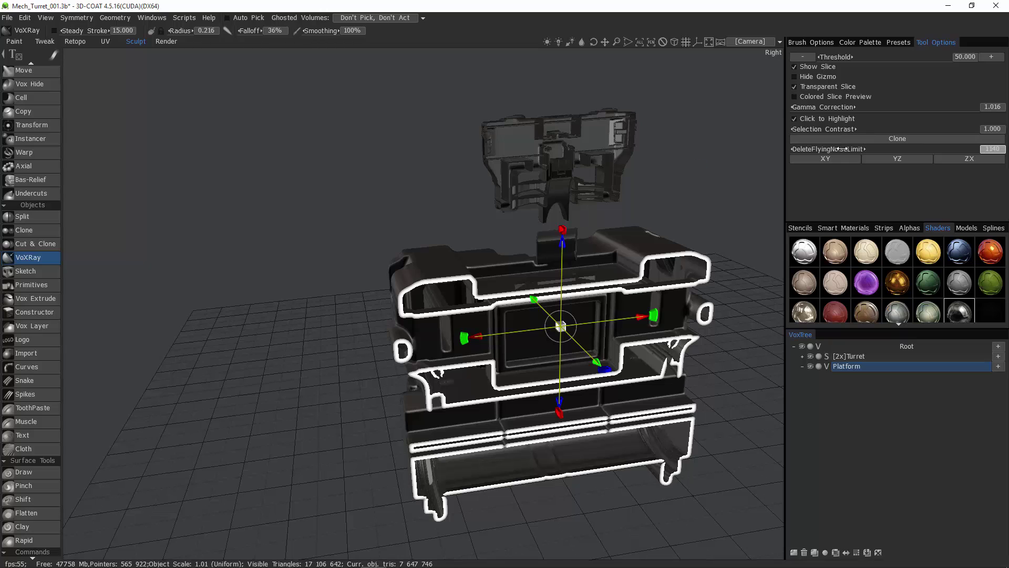
- Try the Colored Slice Preview on the Platform's YZ cross-section, and switch it back off
left_click(794, 97)
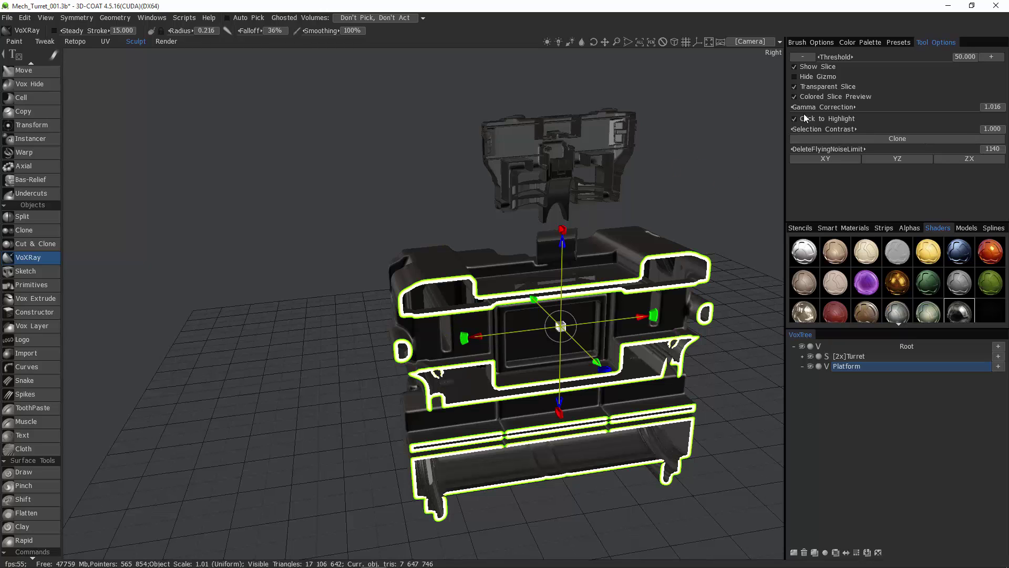
left_click(795, 96)
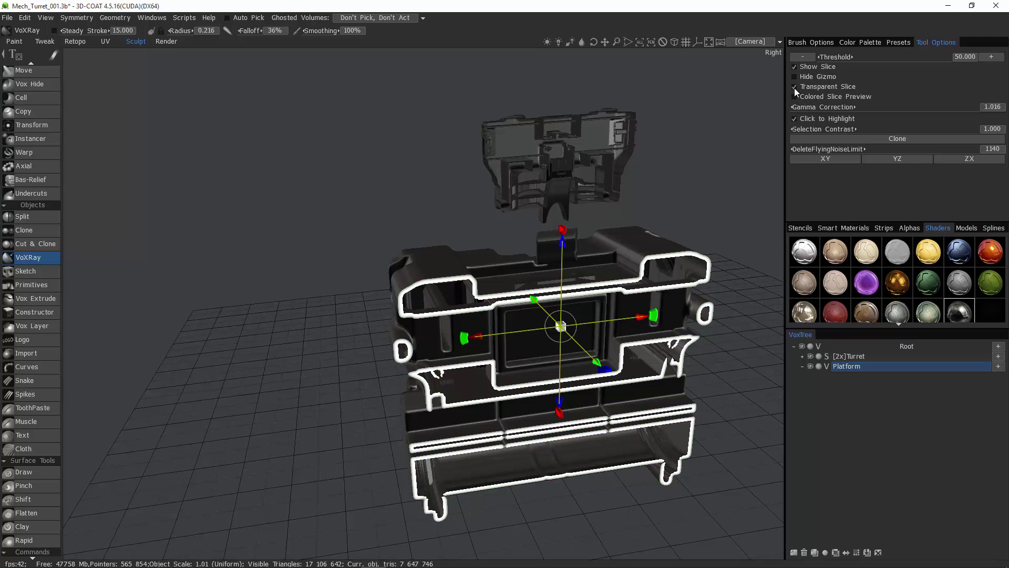
- Turn off Transparent Slice and shift the opaque YZ slice a short way inward along the Platform
left_click(795, 86)
middle_click_drag(599, 358, 612, 335)
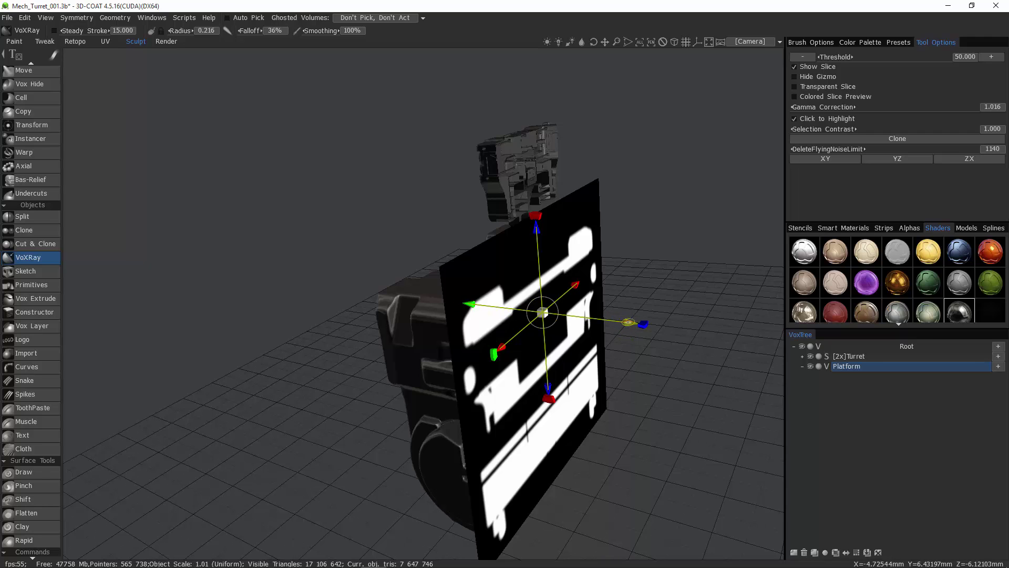
mouse_move(628, 322)
left_mouse_down()
mouse_move(702, 328)
mouse_move(534, 310)
mouse_move(624, 318)
left_mouse_up()
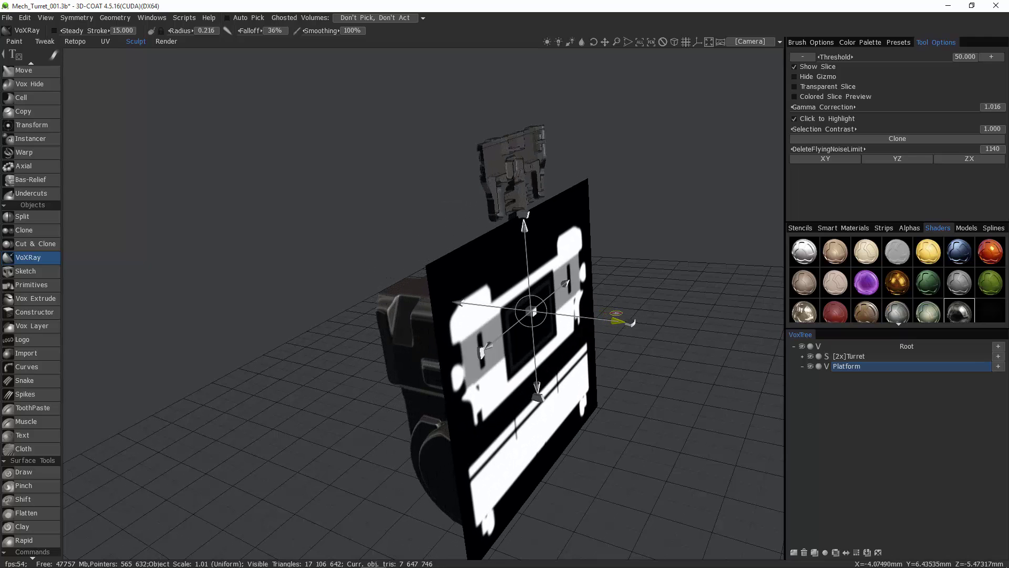
- Turn Transparent Slice back on and examine the Platform's cut walls and interior from a more frontal angle
left_click(795, 87)
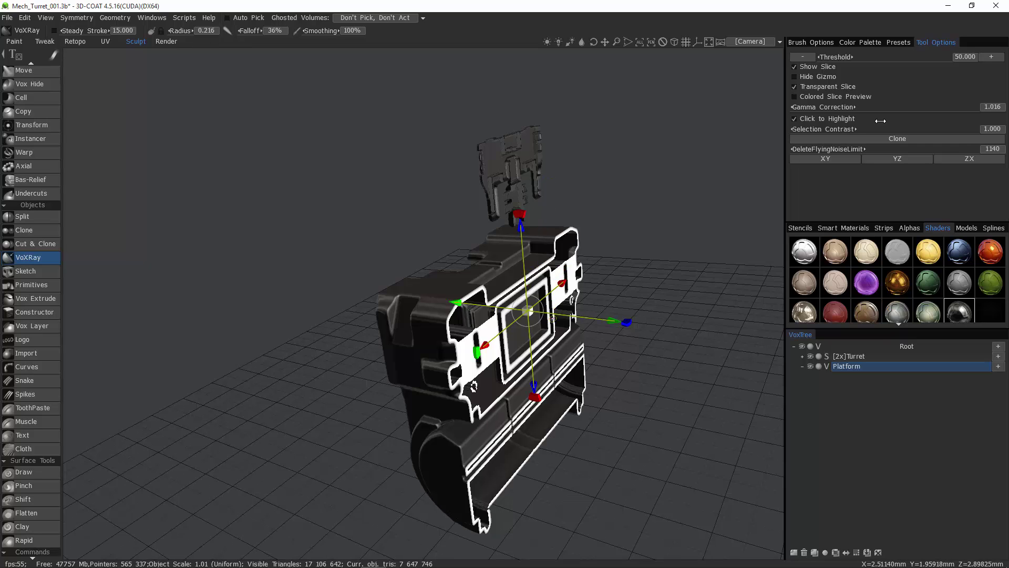
left_click_drag(550, 319, 576, 345, "alt")
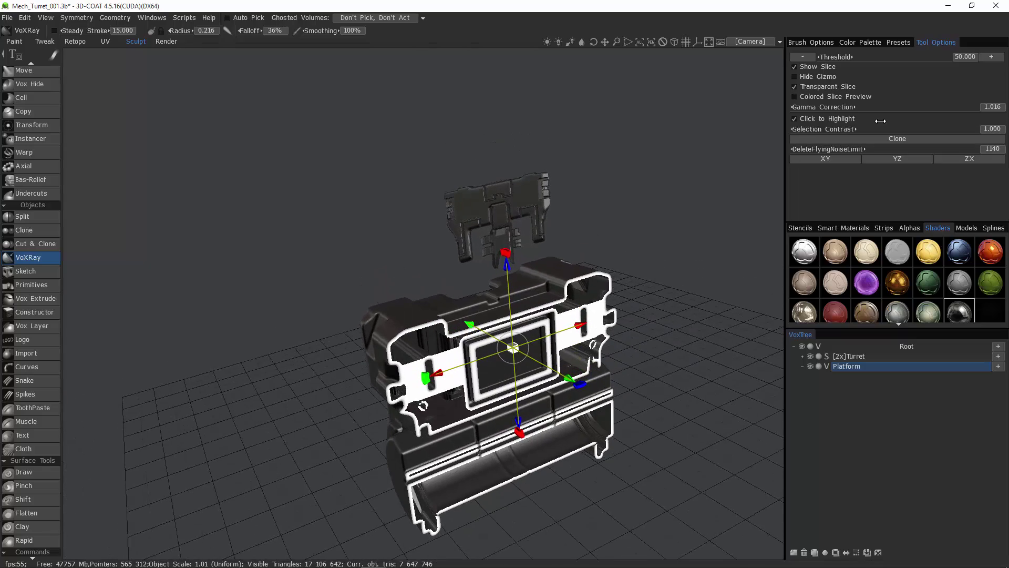
left_click_drag(577, 344, 664, 317, "alt")
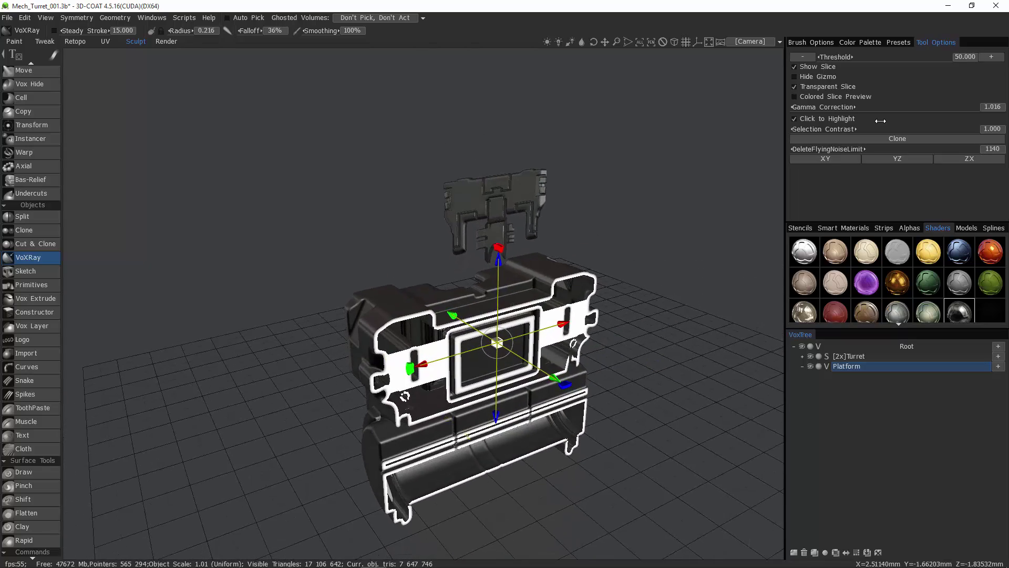